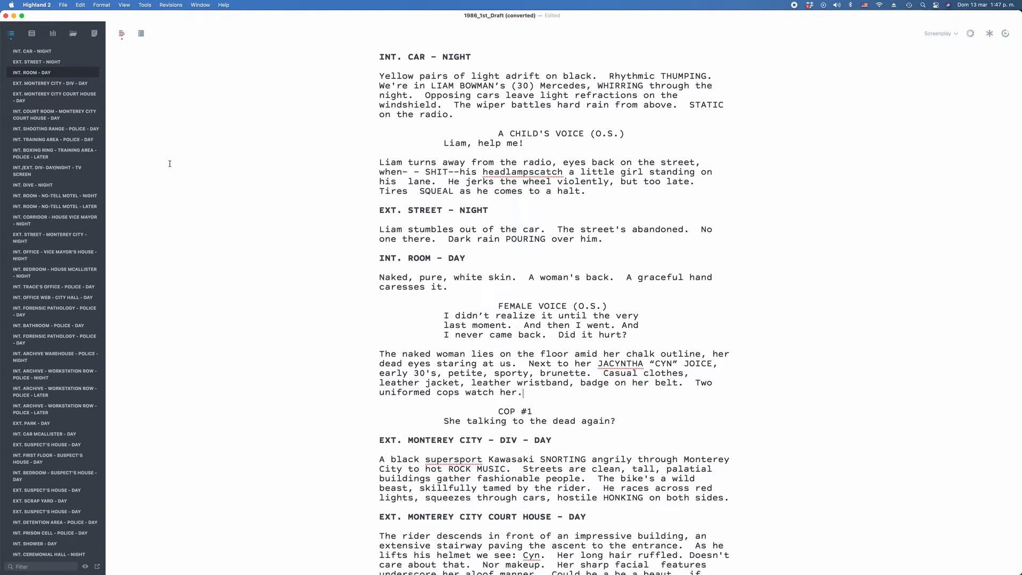
Open the Bin and move the INT. ROOM - DAY paragraph beginning "The naked woman lies on the floor" from the script into it.
{"action": "left_click", "coordinate": [32, 34]}
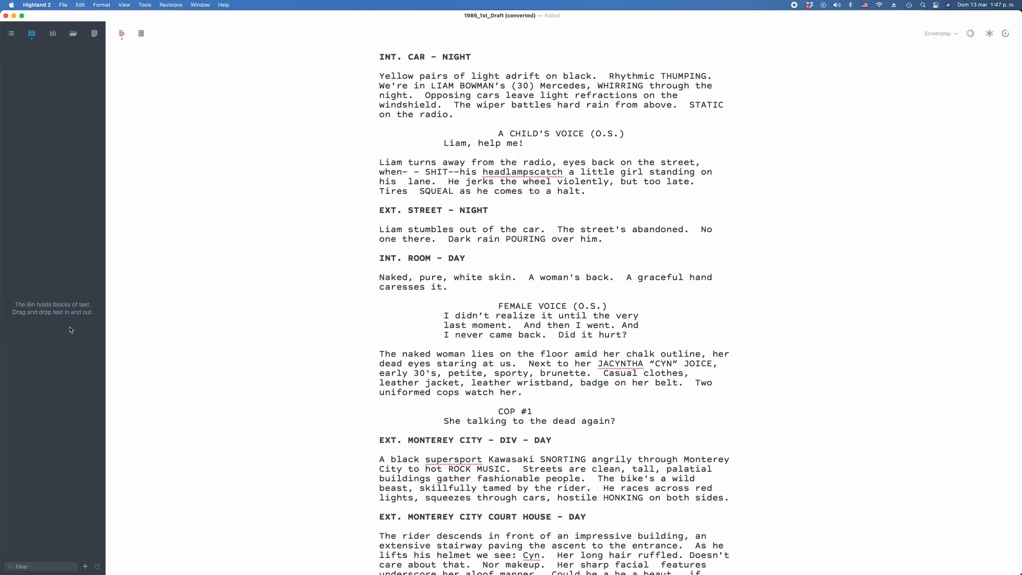
{"action": "left_click_drag", "start_coordinate": [523, 392], "coordinate": [376, 349]}
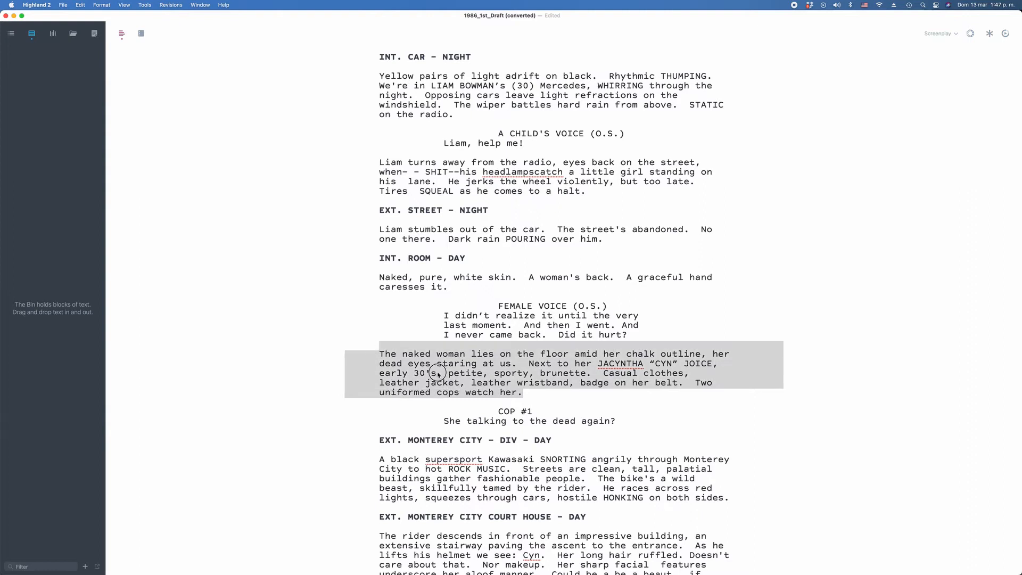
{"action": "left_click_drag", "start_coordinate": [438, 373], "coordinate": [43, 131]}
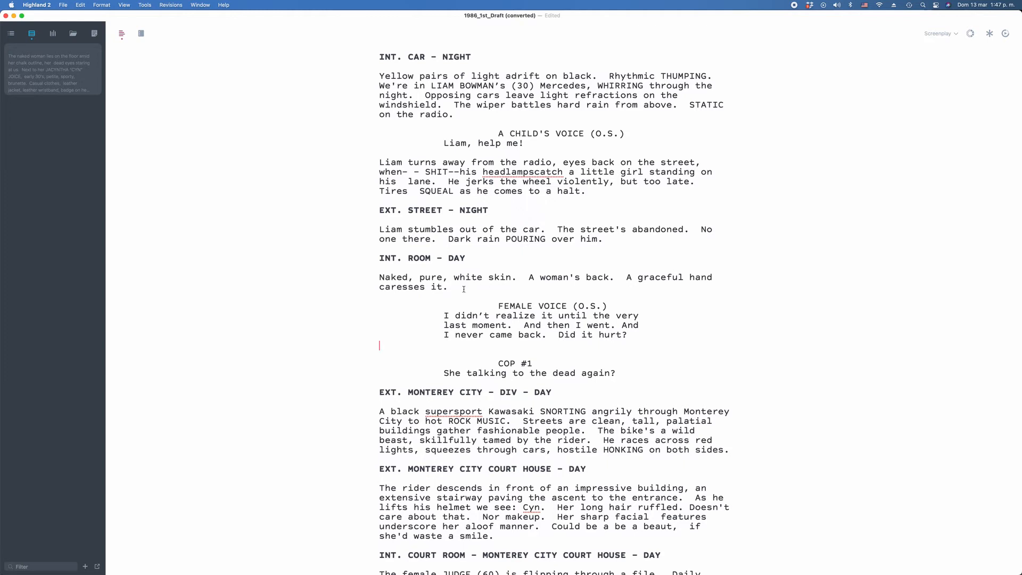
Copy the opening INT. ROOM - DAY paragraph, from "Naked, pure, white skin" to "caresses it.", to the Bin.
{"action": "left_click_drag", "start_coordinate": [463, 290], "coordinate": [174, 265]}
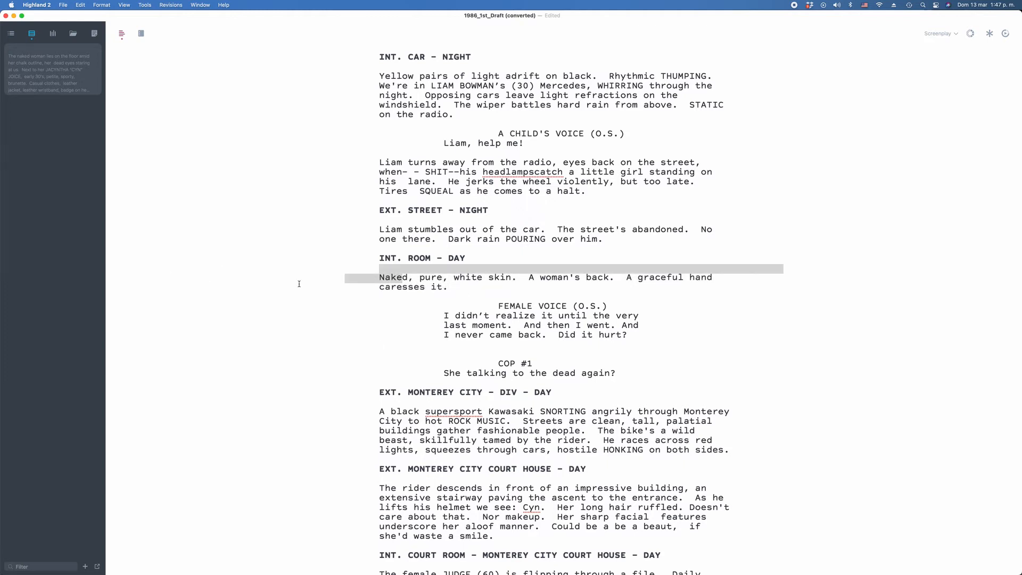
{"action": "double_click", "coordinate": [421, 286]}
{"action": "left_click_drag", "start_coordinate": [421, 286], "coordinate": [377, 271]}
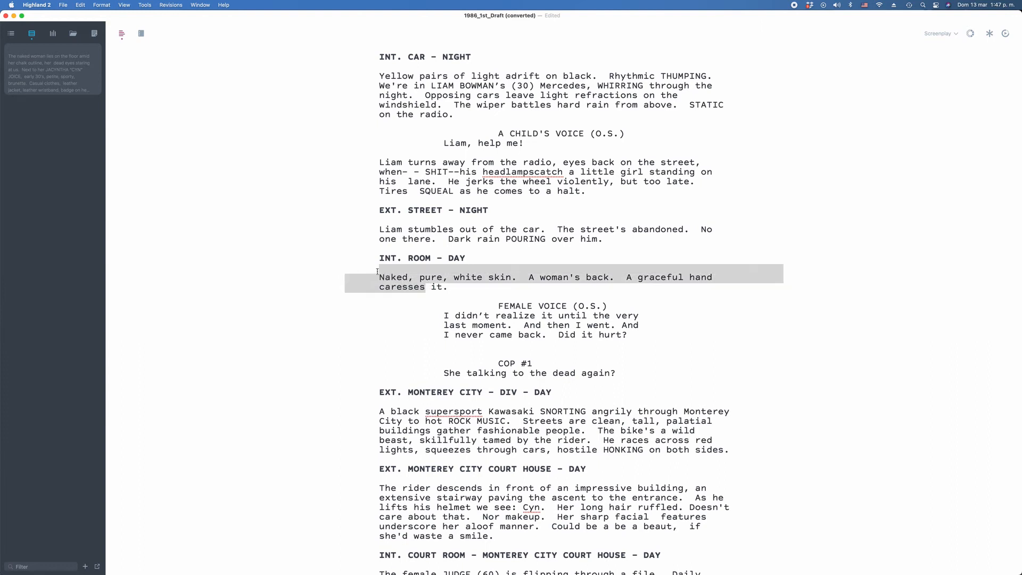
{"action": "left_click", "coordinate": [445, 288]}
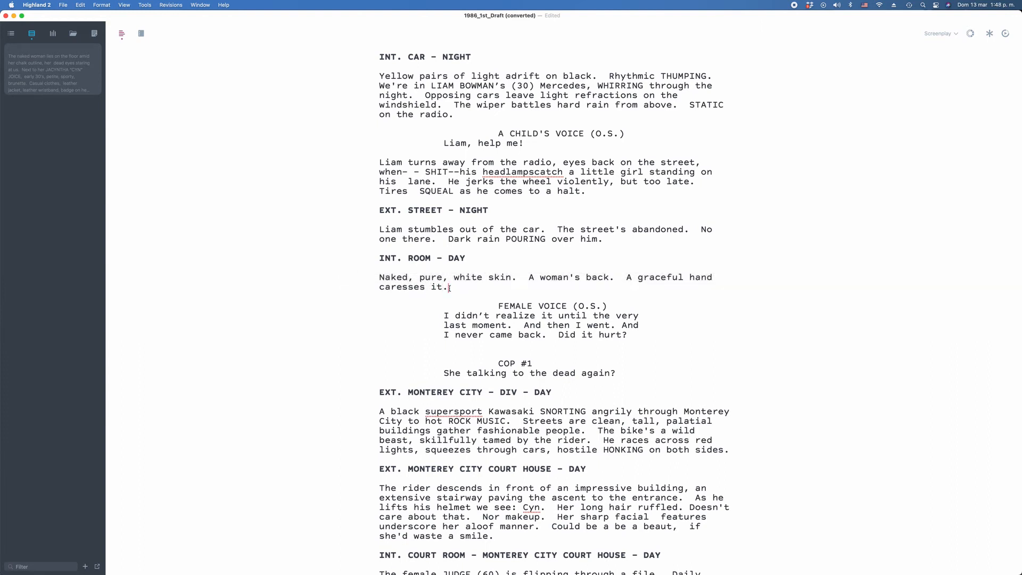
{"action": "left_click_drag", "start_coordinate": [450, 288], "coordinate": [377, 279]}
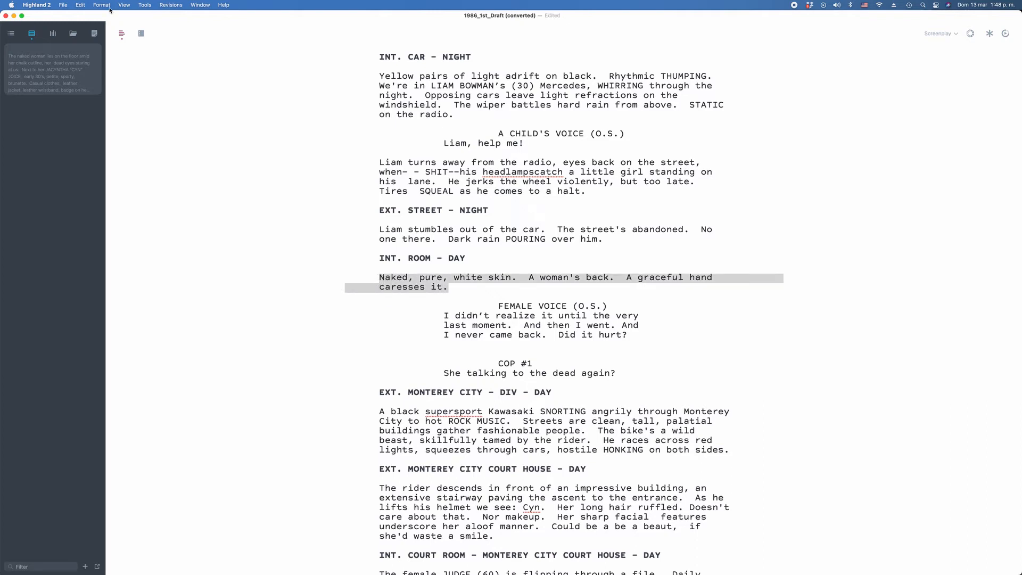
{"action": "left_click", "coordinate": [80, 5]}
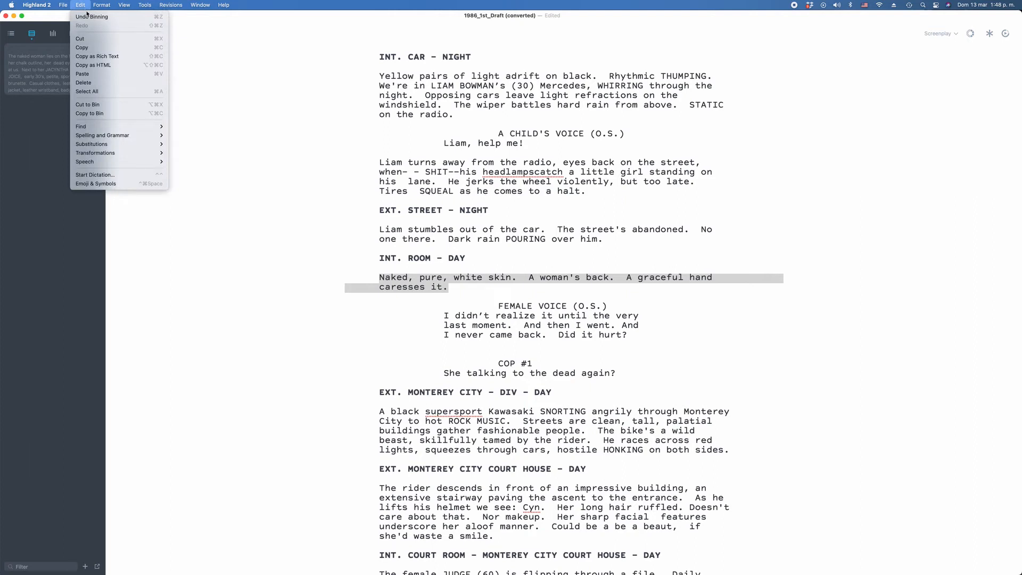
{"action": "left_click", "coordinate": [116, 114]}
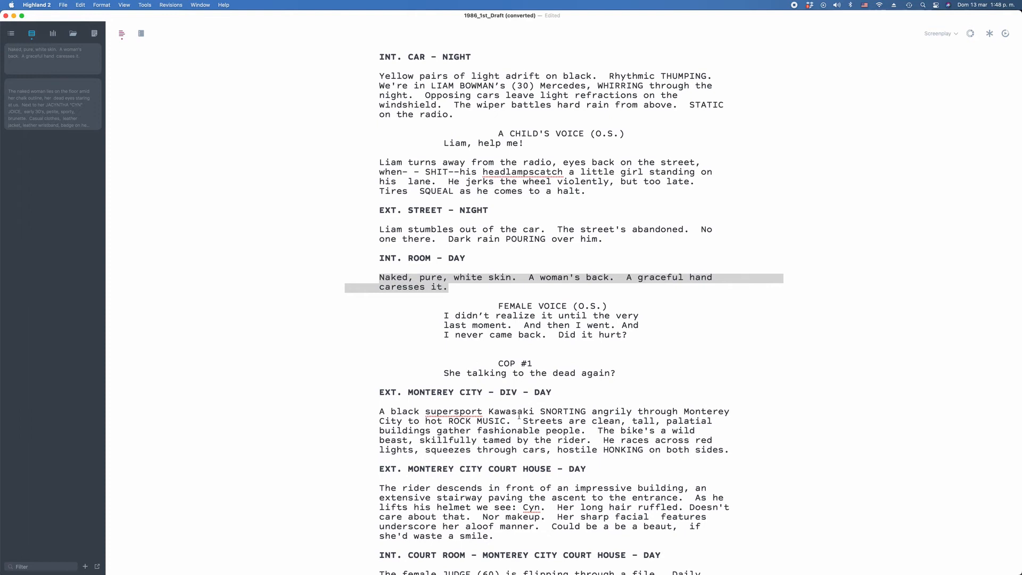
Copy the EXT. MONTEREY CITY paragraph beginning "A black supersport Kawasaki" to the end of the Bin, keeping it in the script.
{"action": "left_click_drag", "start_coordinate": [729, 451], "coordinate": [377, 411]}
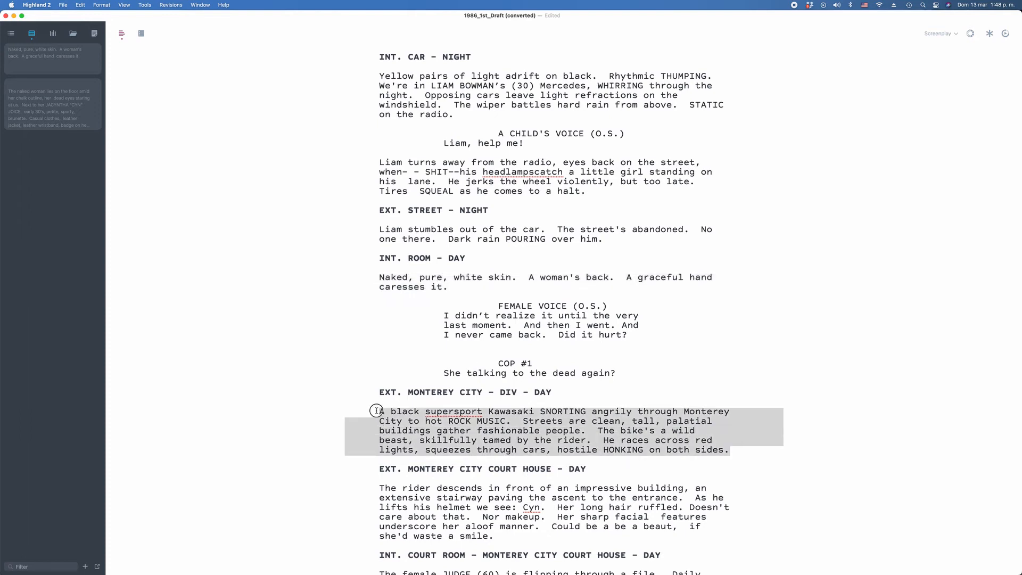
{"action": "left_click_drag", "start_coordinate": [484, 431], "coordinate": [81, 207]}
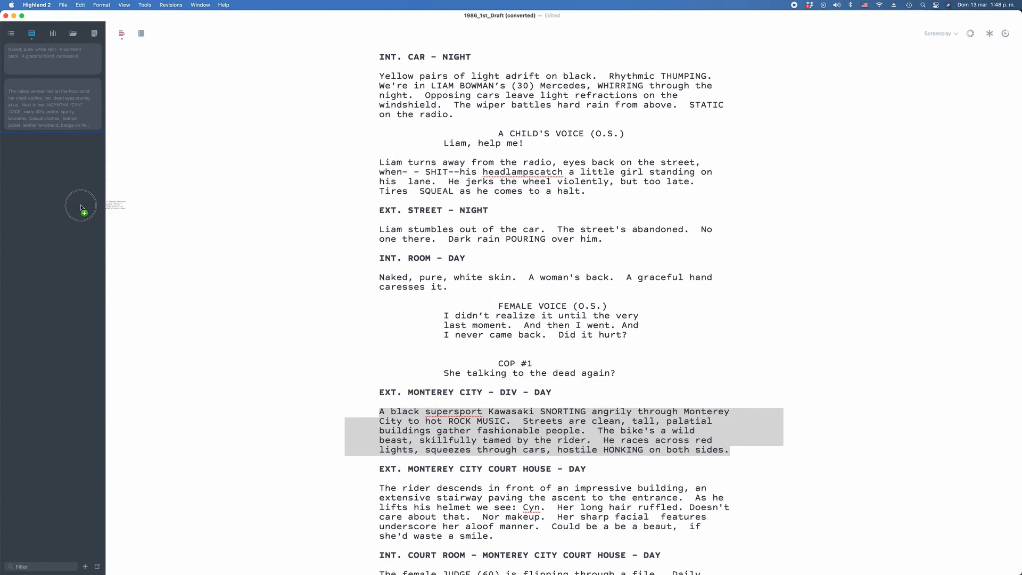
{"action": "left_click_drag", "start_coordinate": [81, 207], "coordinate": [81, 207]}
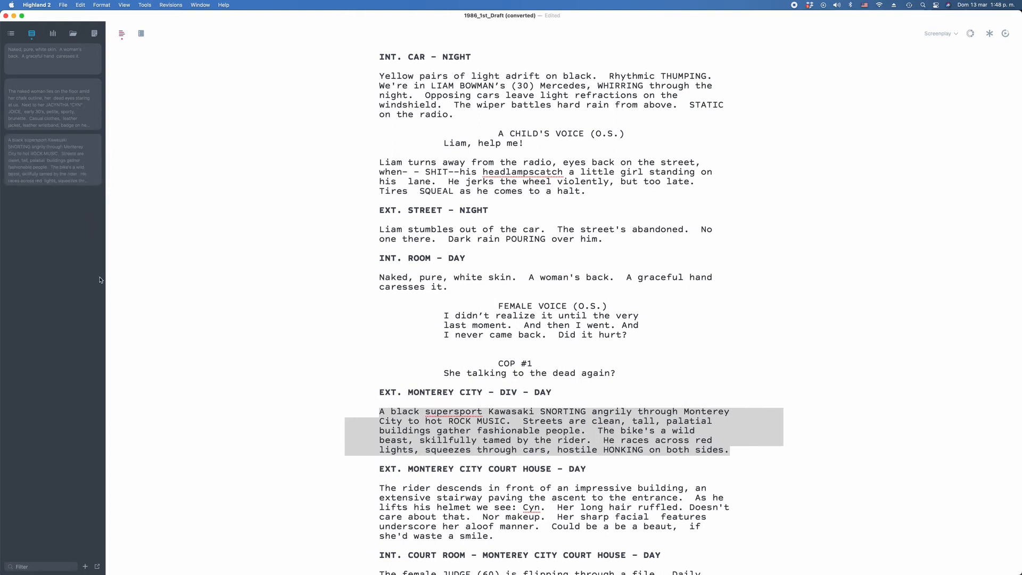
{"action": "left_click", "coordinate": [445, 428]}
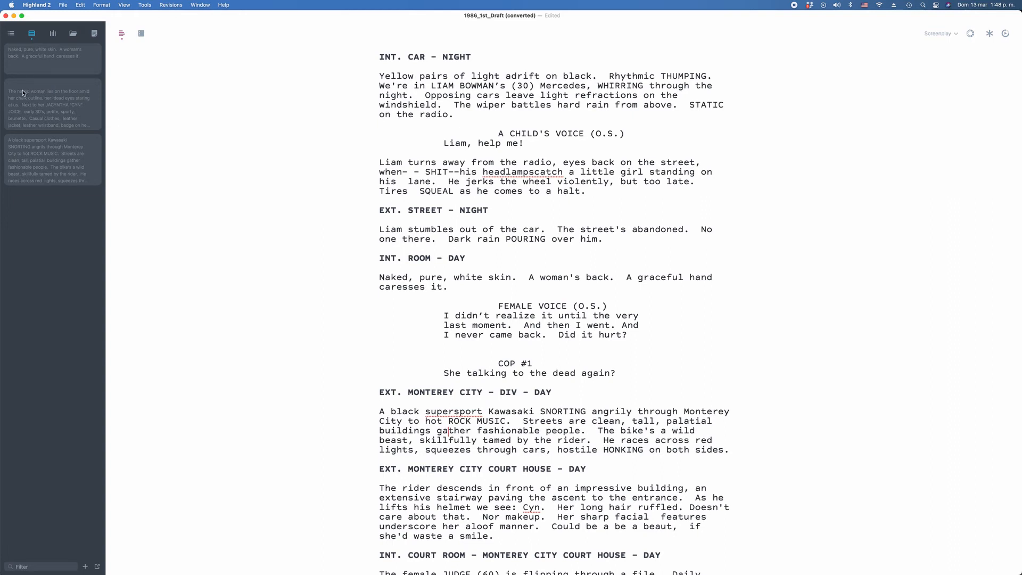
Move the "The naked woman lies" clipping from the Bin back into the script, between the FEMALE VOICE dialogue and COP #1.
{"action": "left_click_drag", "start_coordinate": [23, 93], "coordinate": [465, 349]}
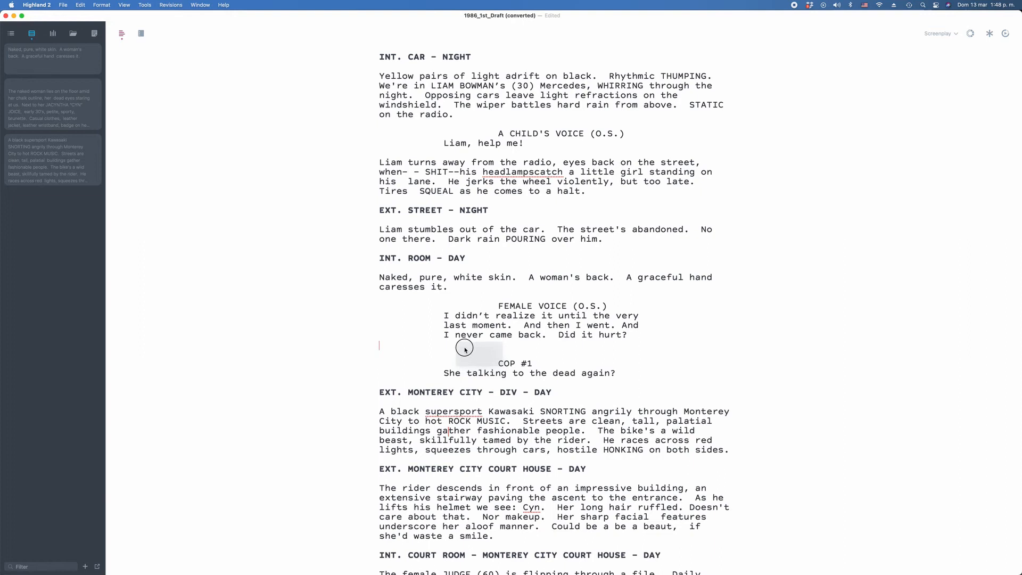
{"action": "left_click_drag", "start_coordinate": [465, 349], "coordinate": [466, 350]}
{"action": "left_click_drag", "start_coordinate": [465, 349], "coordinate": [465, 348]}
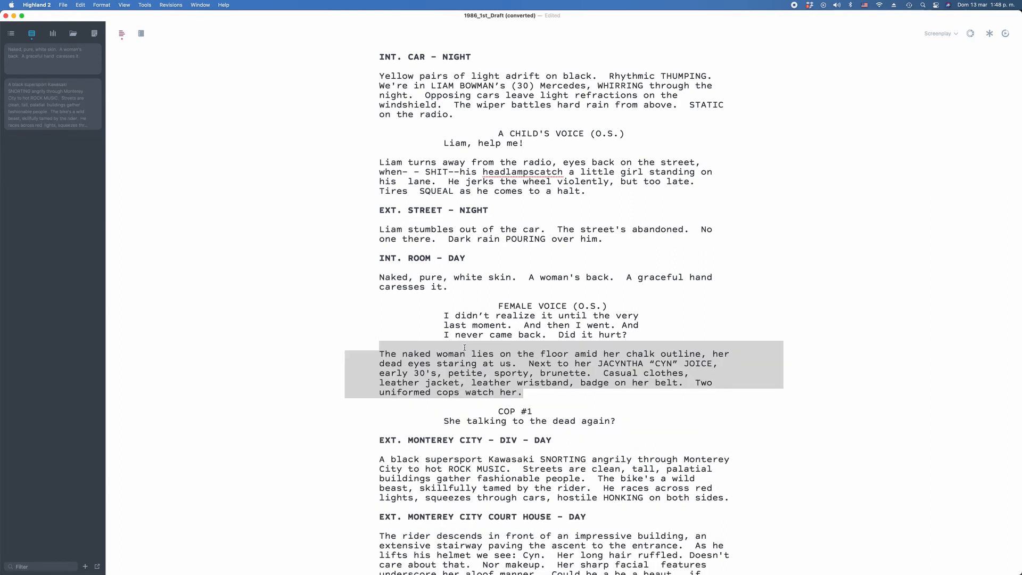
{"action": "left_click", "coordinate": [545, 397]}
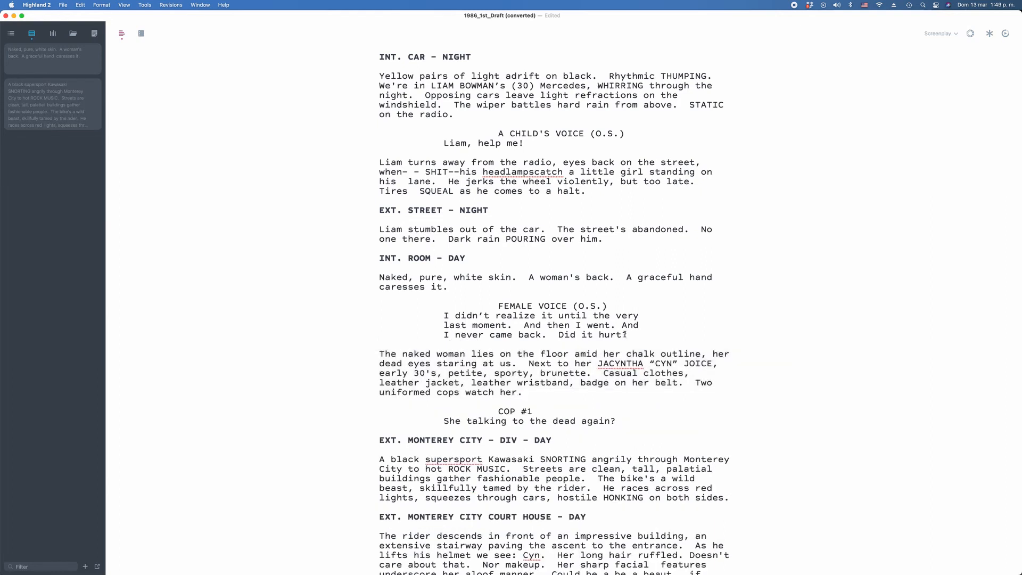
Add the line "Here you can make changes to the text." below the paragraph in the "A black supersport Kawasaki" Bin clipping.
{"action": "left_click", "coordinate": [42, 112]}
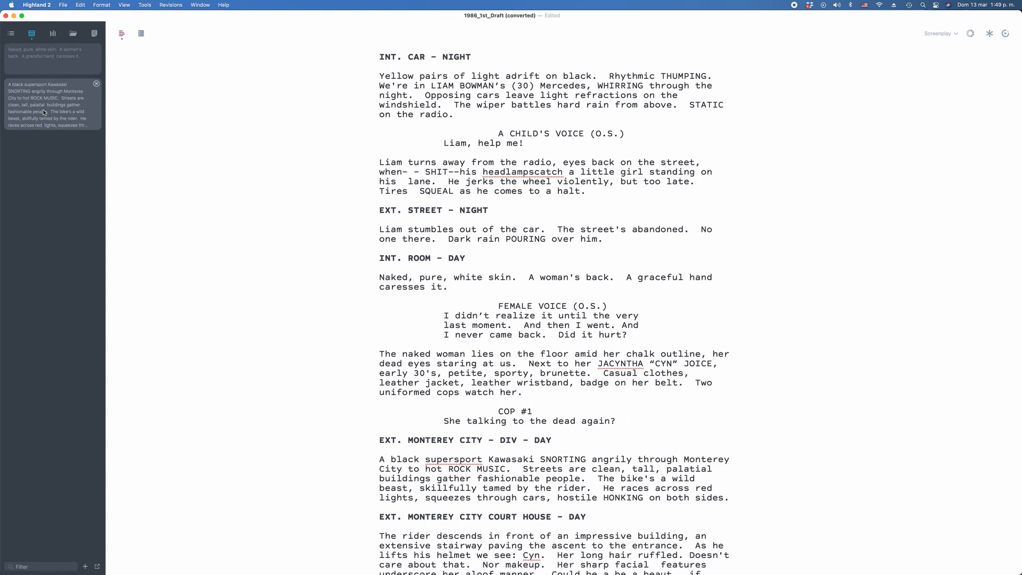
{"action": "left_click", "coordinate": [44, 112]}
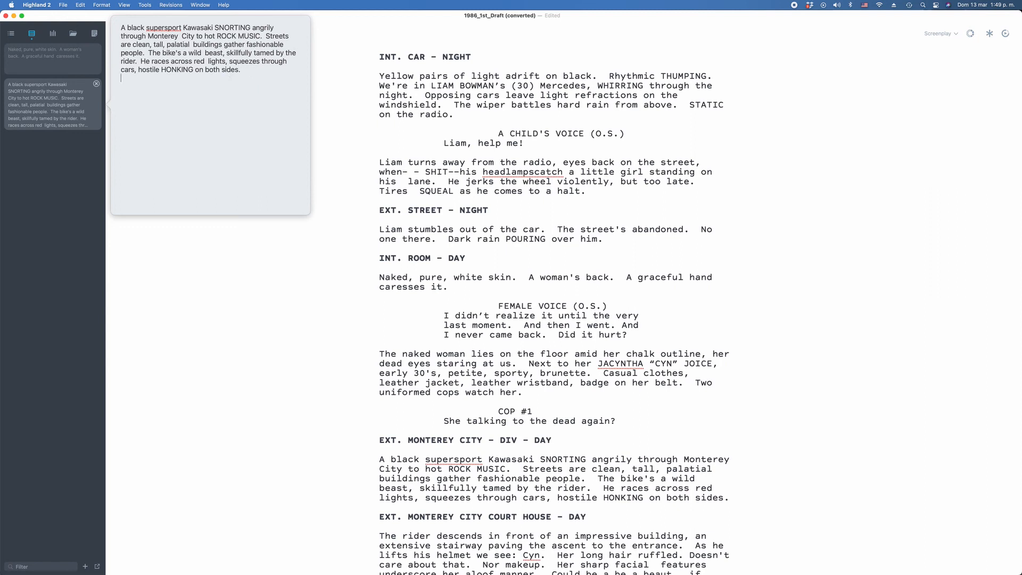
{"action": "type", "text": "Here you can make changes to the text."}
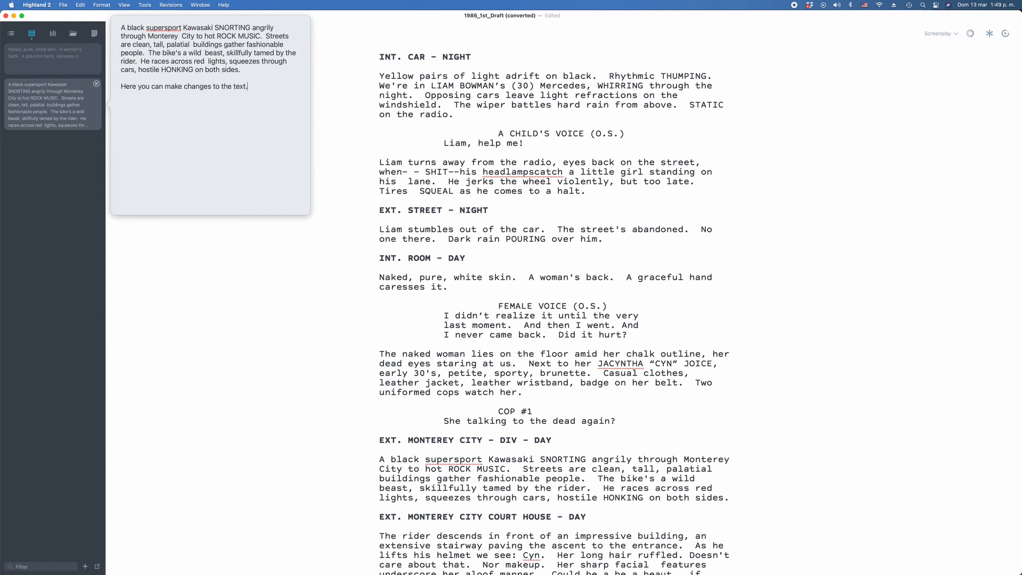
{"action": "left_click", "coordinate": [340, 104]}
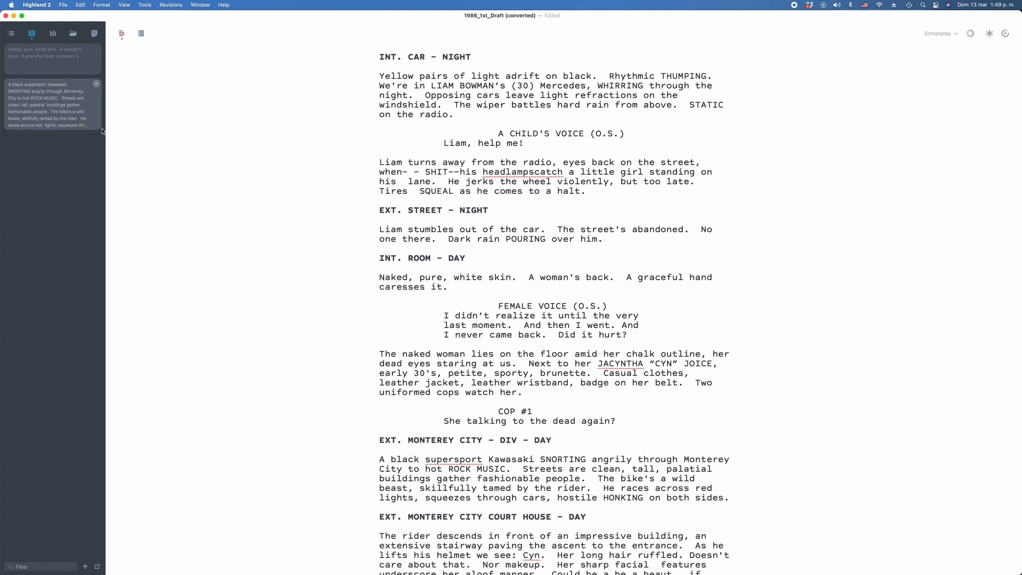
Reopen the "A black supersport Kawasaki" Bin clipping to check its added line, leaving the text unchanged.
{"action": "left_click", "coordinate": [71, 110]}
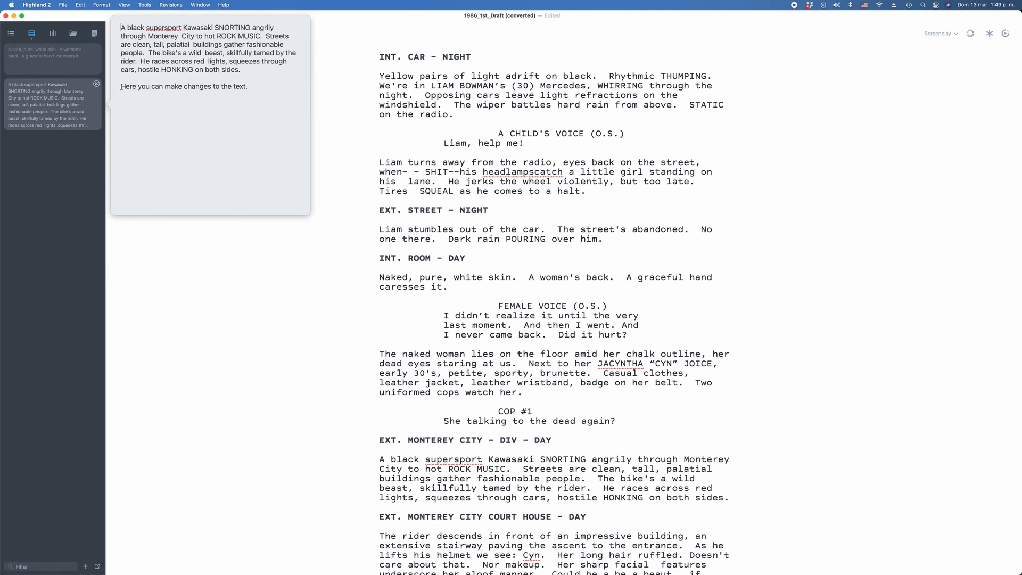
{"action": "left_click_drag", "start_coordinate": [121, 87], "coordinate": [255, 87]}
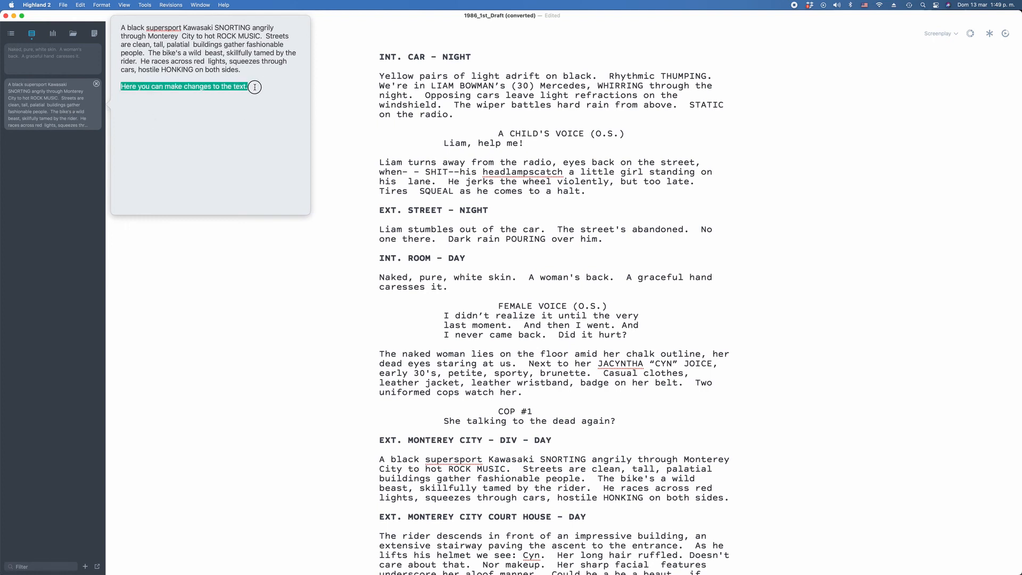
{"action": "left_click", "coordinate": [254, 87]}
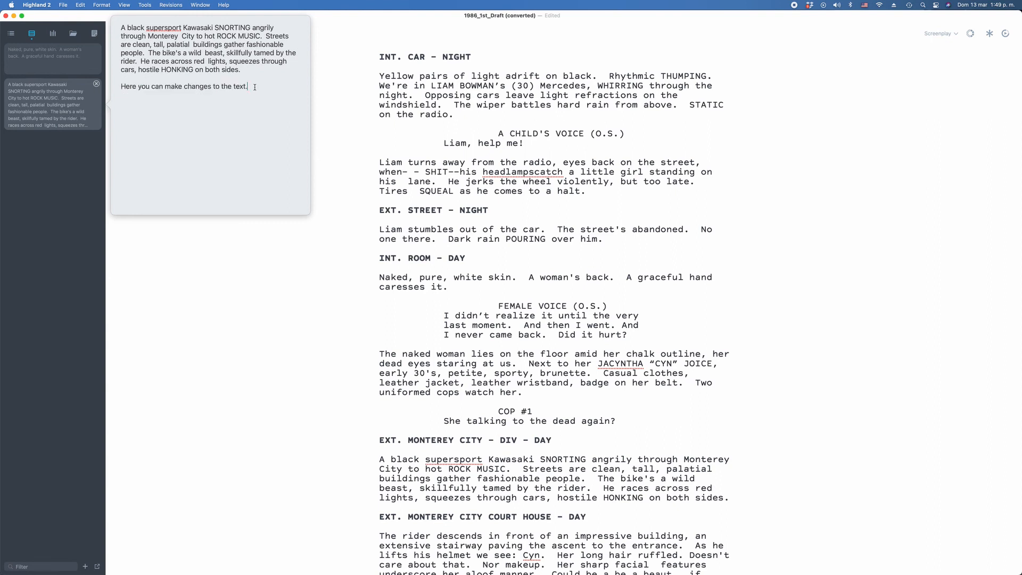
{"action": "left_click", "coordinate": [296, 266]}
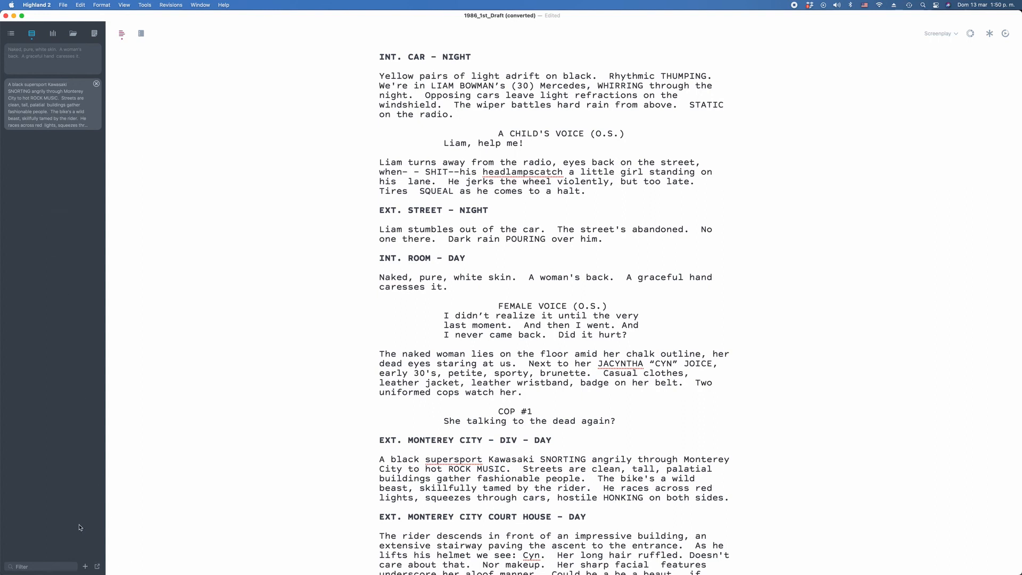
Export all the Bin clippings together into a new document.
{"action": "left_click", "coordinate": [99, 568]}
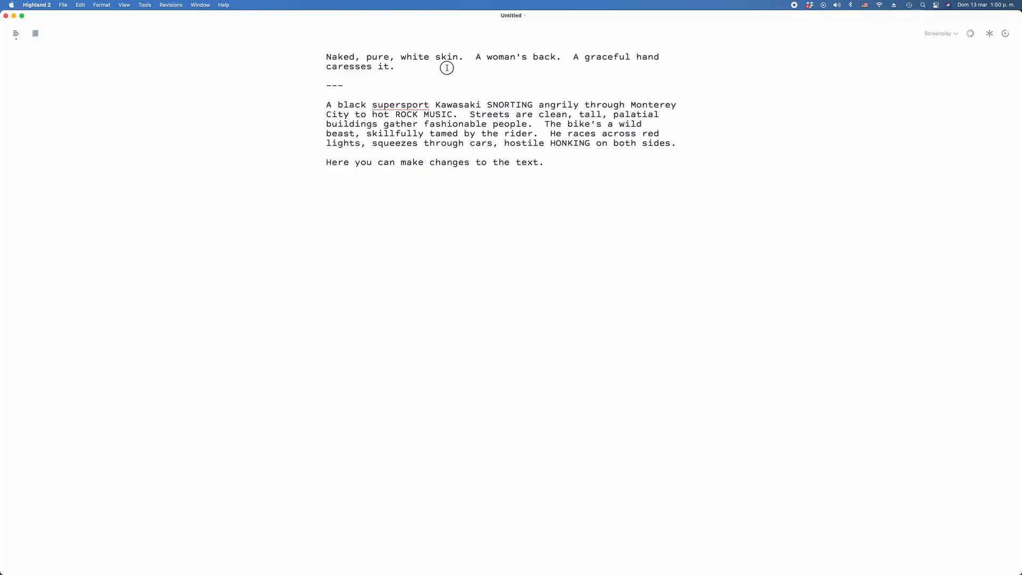
{"action": "key", "text": "super+a"}
{"action": "left_click", "coordinate": [591, 210]}
{"action": "left_click", "coordinate": [64, 5]}
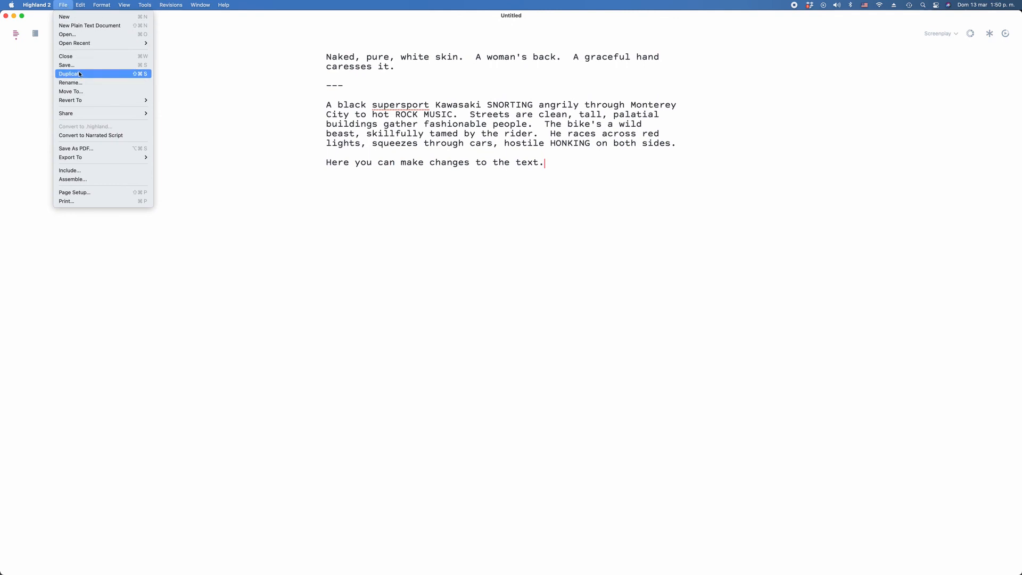